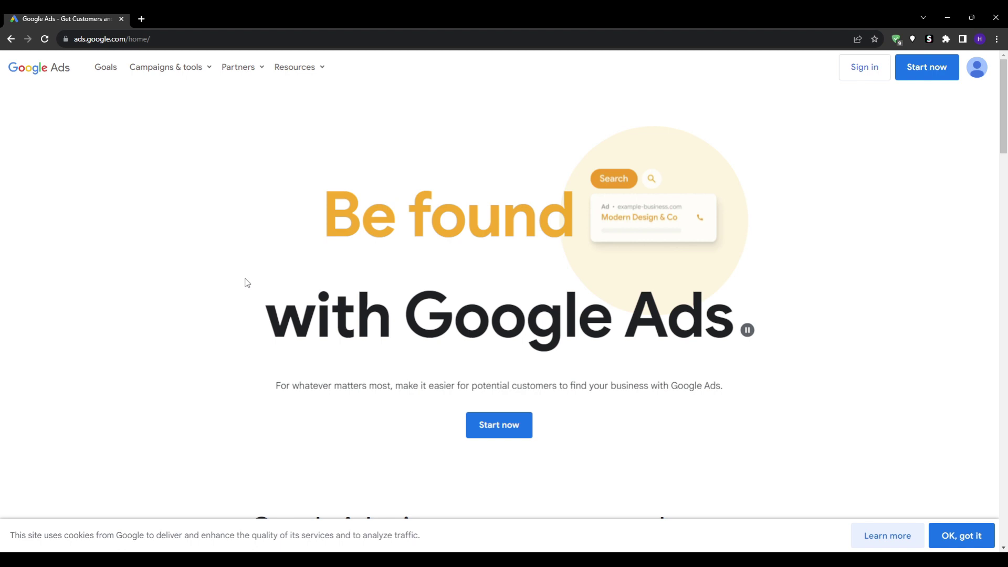
Dismiss the Google Ads cookie notice and look over the home page.
{"action": "left_click", "coordinate": [964, 536]}
{"action": "scroll", "coordinate": [97, 283], "scroll_direction": "down", "scroll_amount": 6}
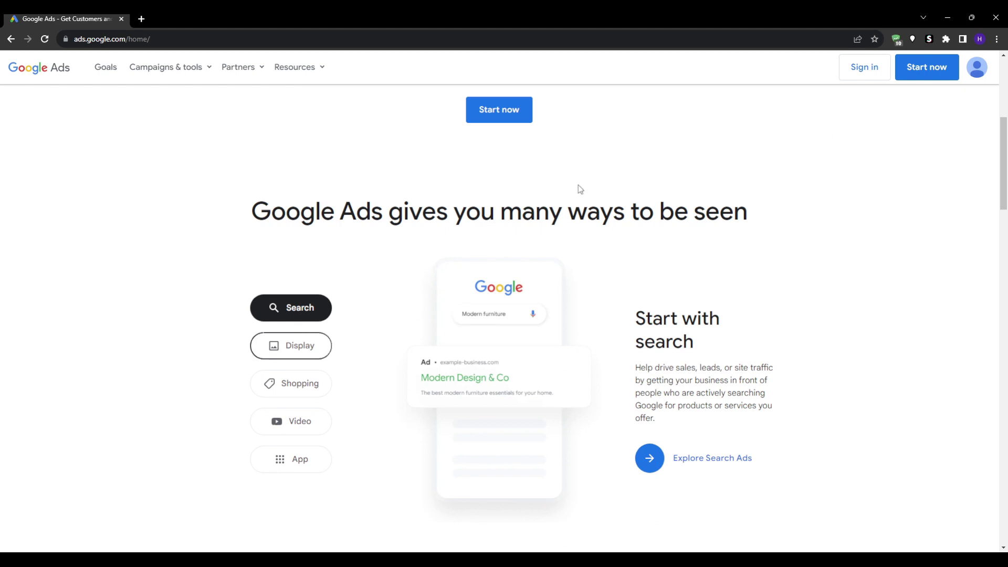
{"action": "scroll", "coordinate": [588, 196], "scroll_direction": "up", "scroll_amount": 1}
{"action": "scroll", "coordinate": [612, 225], "scroll_direction": "up", "scroll_amount": 5}
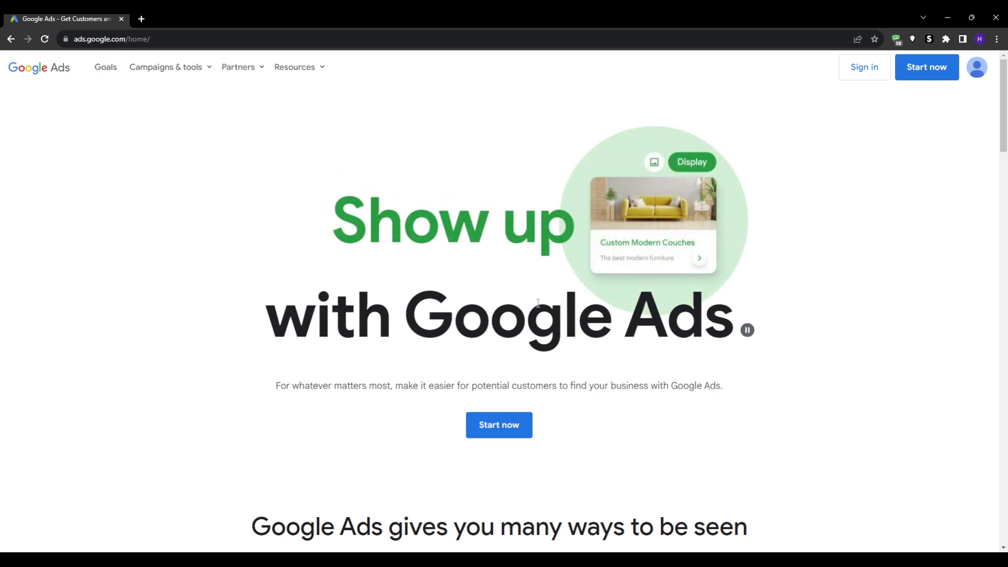
Sign in and use the Business Profile info for the new campaign, re-confirming that choice.
{"action": "left_click", "coordinate": [864, 67]}
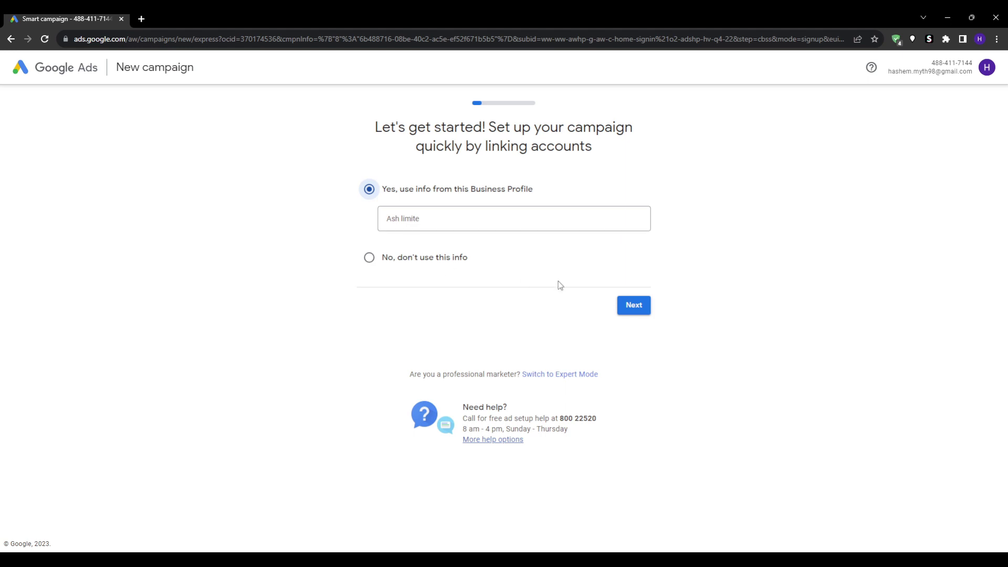
{"action": "left_click", "coordinate": [631, 305]}
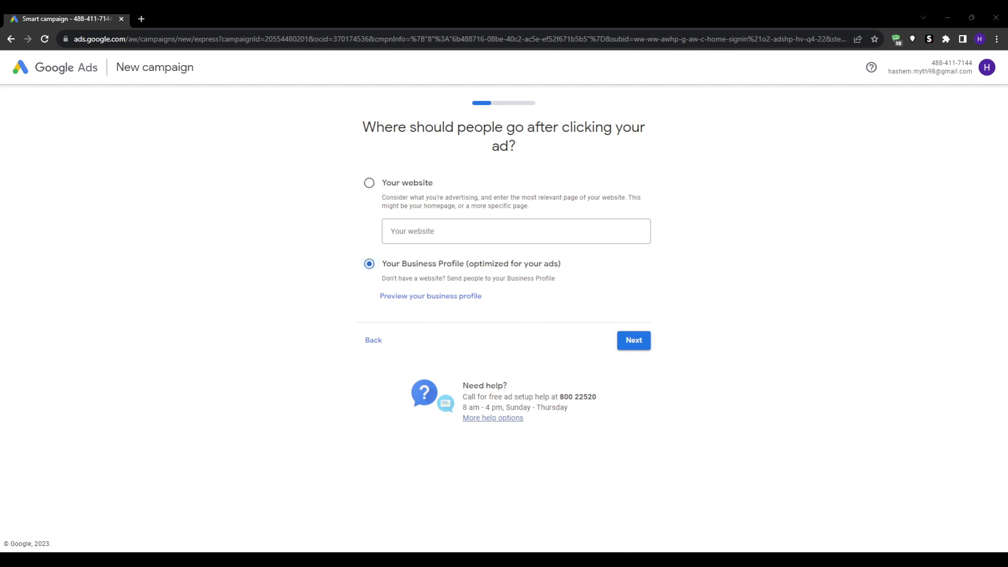
{"action": "key", "text": "alt+Tab"}
{"action": "left_click", "coordinate": [363, 345]}
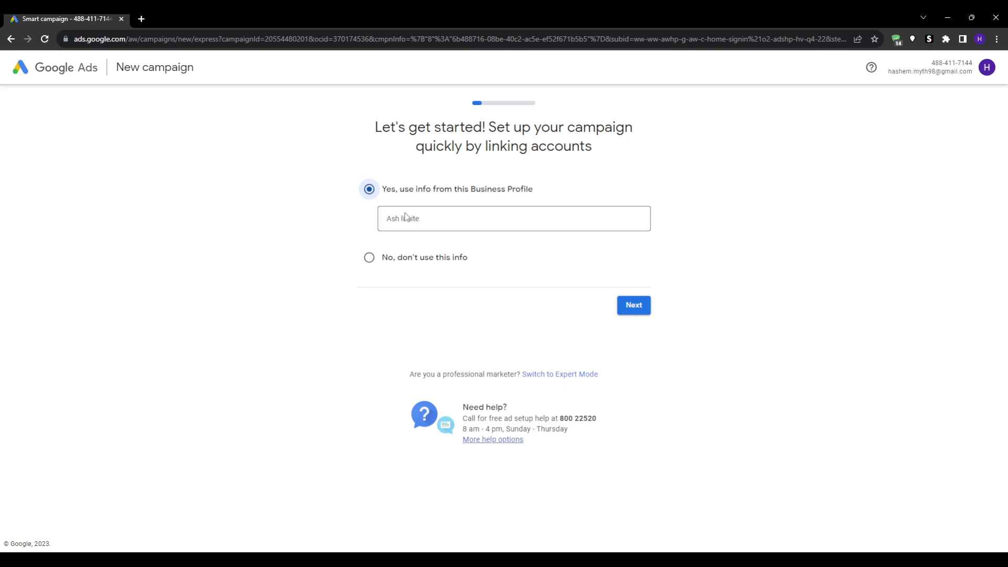
{"action": "left_click", "coordinate": [407, 258]}
{"action": "left_click", "coordinate": [408, 196]}
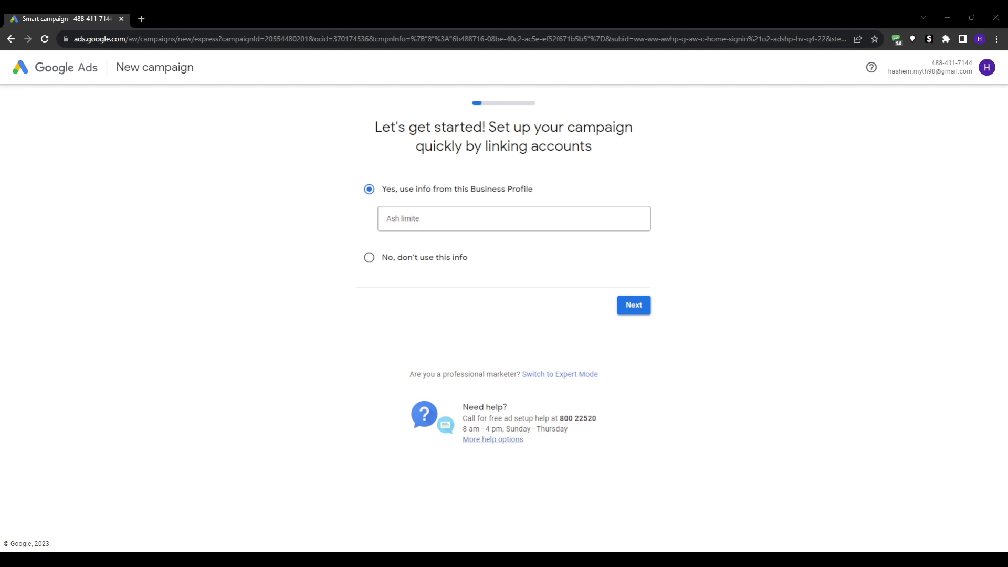
{"action": "left_click", "coordinate": [636, 304]}
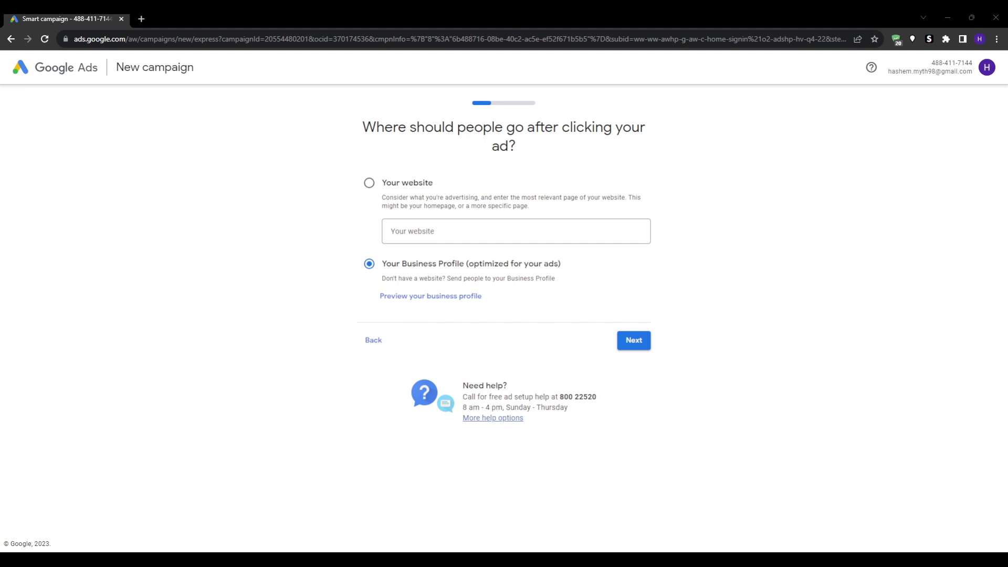
Send ad clicks to the Business Profile and keep 'Get more calls' as the advertising goal.
{"action": "left_click", "coordinate": [372, 185]}
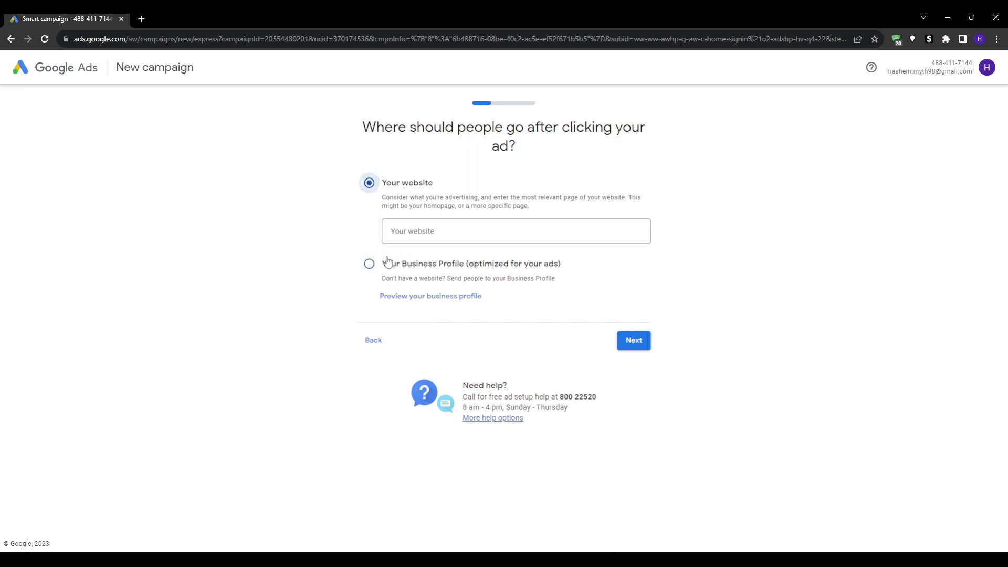
{"action": "left_click", "coordinate": [388, 262]}
{"action": "left_click", "coordinate": [633, 352]}
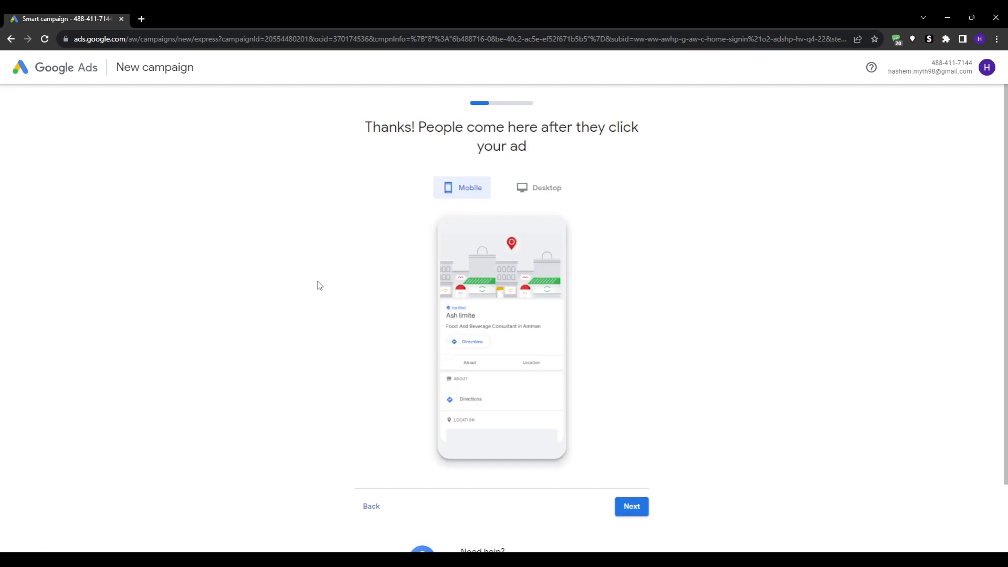
{"action": "scroll", "coordinate": [472, 252], "scroll_direction": "down", "scroll_amount": 2}
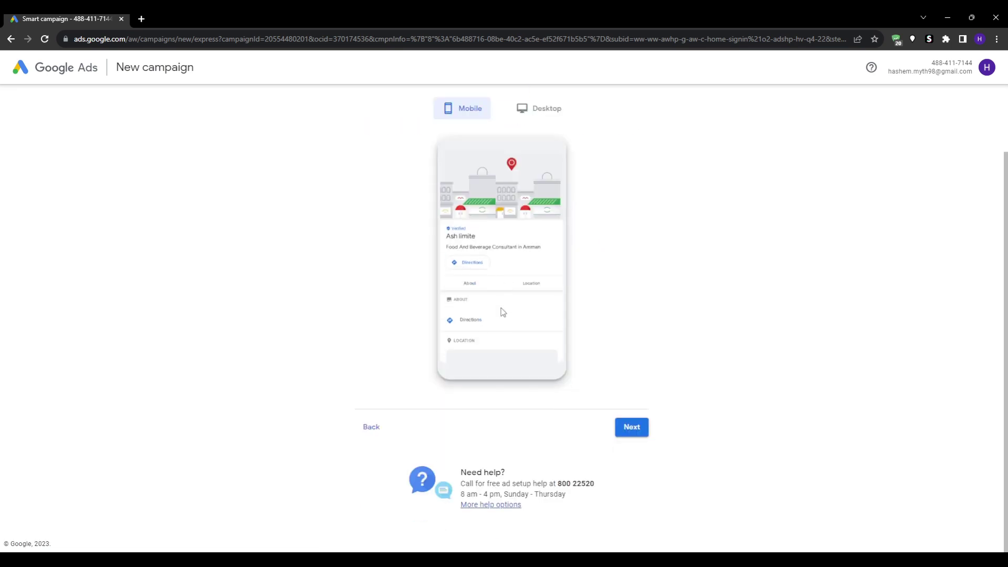
{"action": "left_click", "coordinate": [619, 427]}
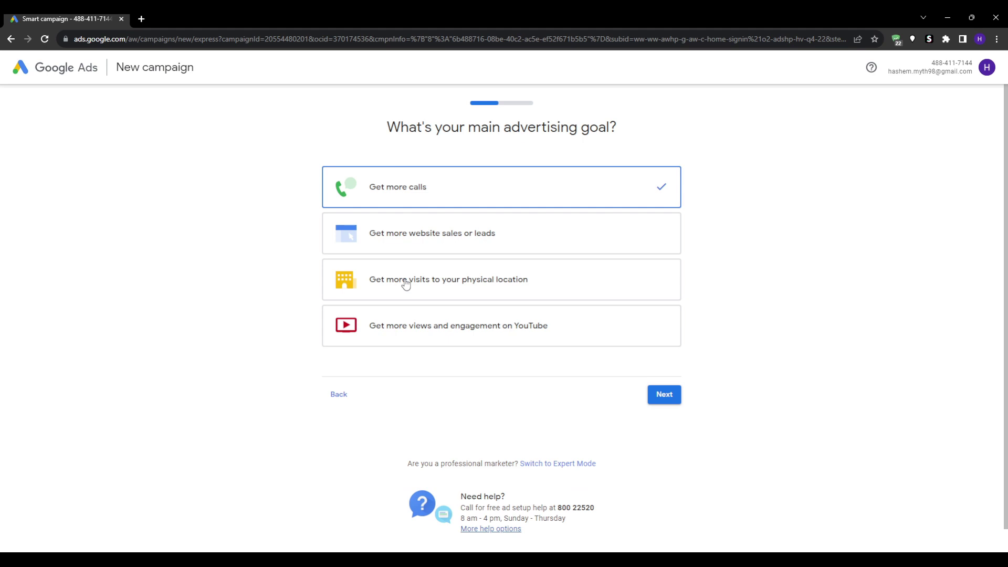
{"action": "left_click", "coordinate": [663, 394]}
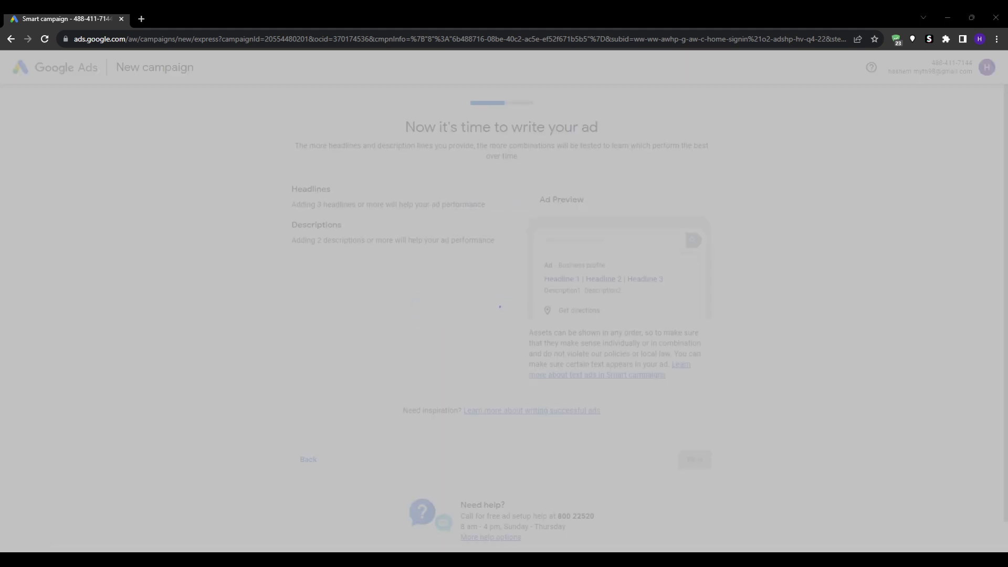
Review the write-your-ad page, try continuing with empty text, then start Headline 1.
{"action": "scroll", "coordinate": [296, 364], "scroll_direction": "down", "scroll_amount": 1}
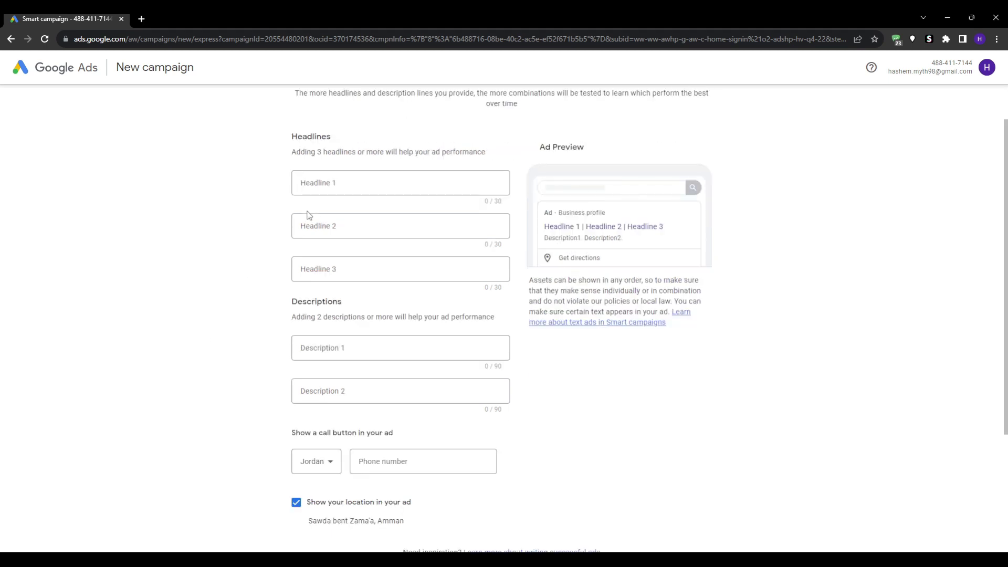
{"action": "scroll", "coordinate": [304, 230], "scroll_direction": "up", "scroll_amount": 1}
{"action": "scroll", "coordinate": [309, 227], "scroll_direction": "down", "scroll_amount": 2}
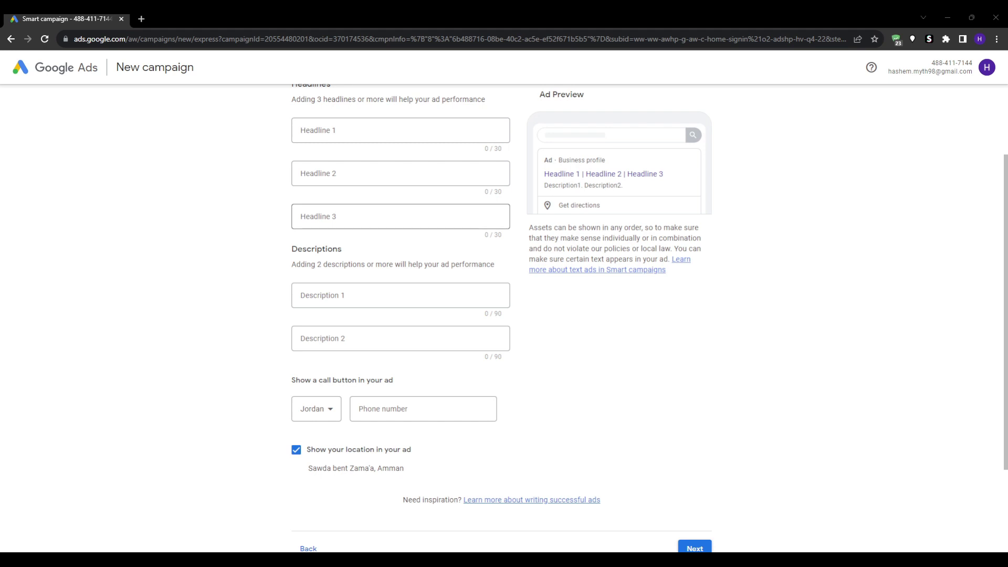
{"action": "scroll", "coordinate": [556, 342], "scroll_direction": "down", "scroll_amount": 2}
{"action": "left_click", "coordinate": [698, 446]}
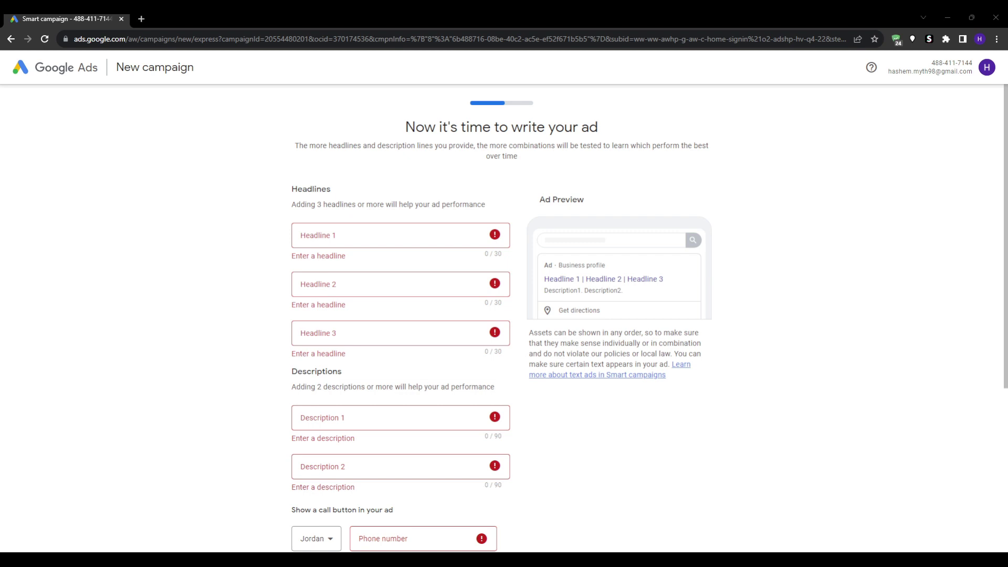
{"action": "scroll", "coordinate": [232, 278], "scroll_direction": "down", "scroll_amount": 1}
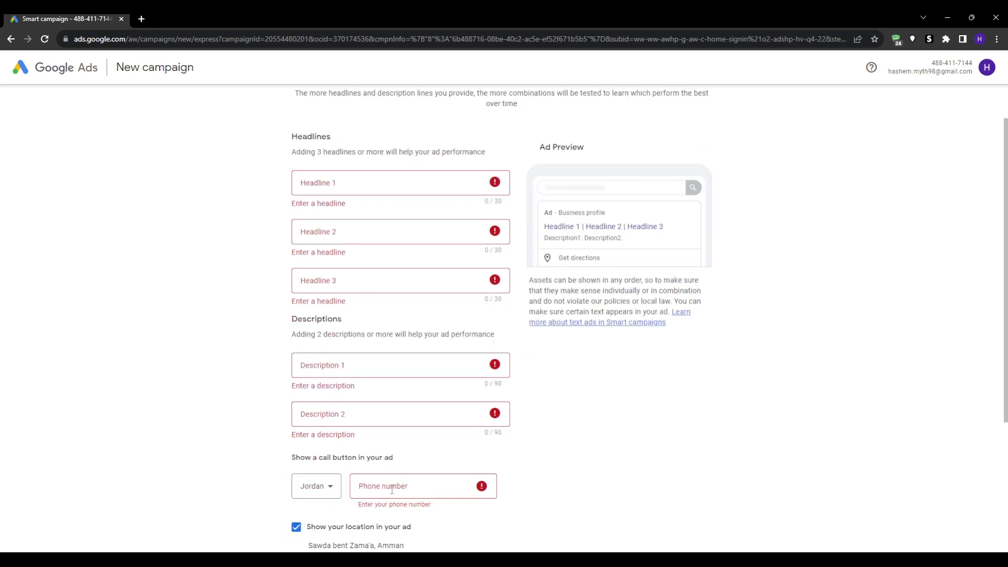
{"action": "scroll", "coordinate": [392, 489], "scroll_direction": "down", "scroll_amount": 2}
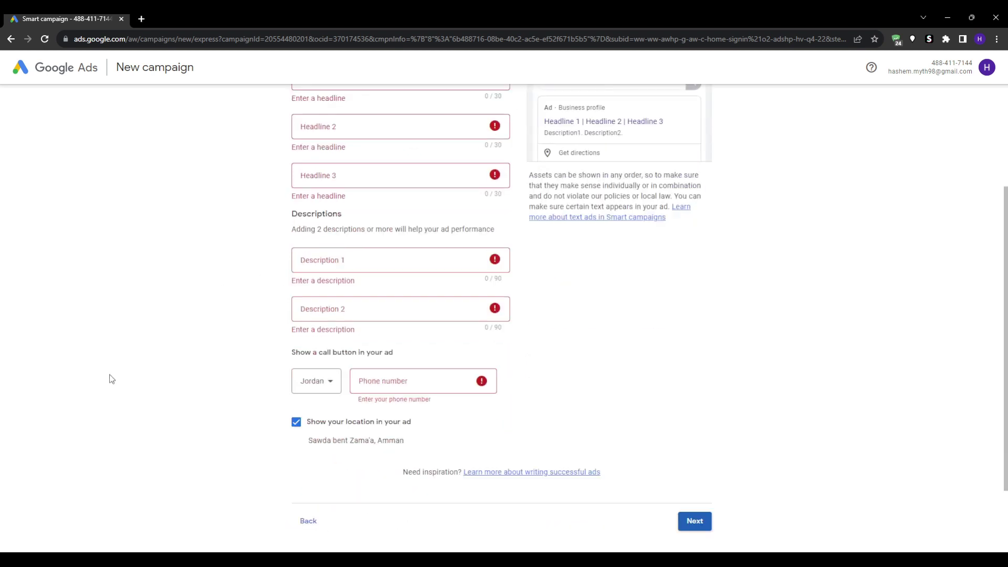
{"action": "scroll", "coordinate": [574, 422], "scroll_direction": "up", "scroll_amount": 1}
{"action": "left_click", "coordinate": [383, 126]}
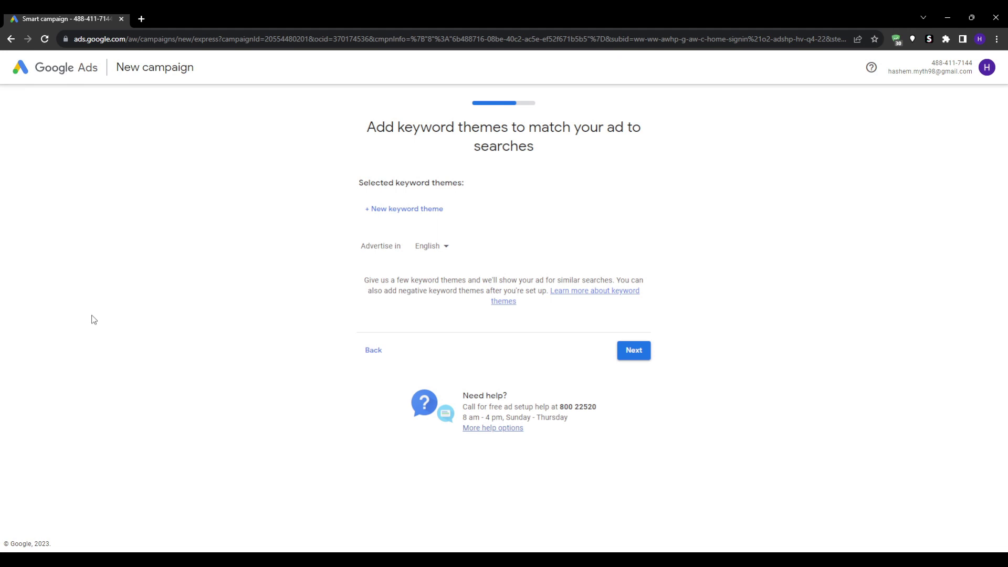
Add 'dropshipping suppliers' as the keyword theme from the 'dropshipping' suggestions and continue.
{"action": "left_click", "coordinate": [618, 351]}
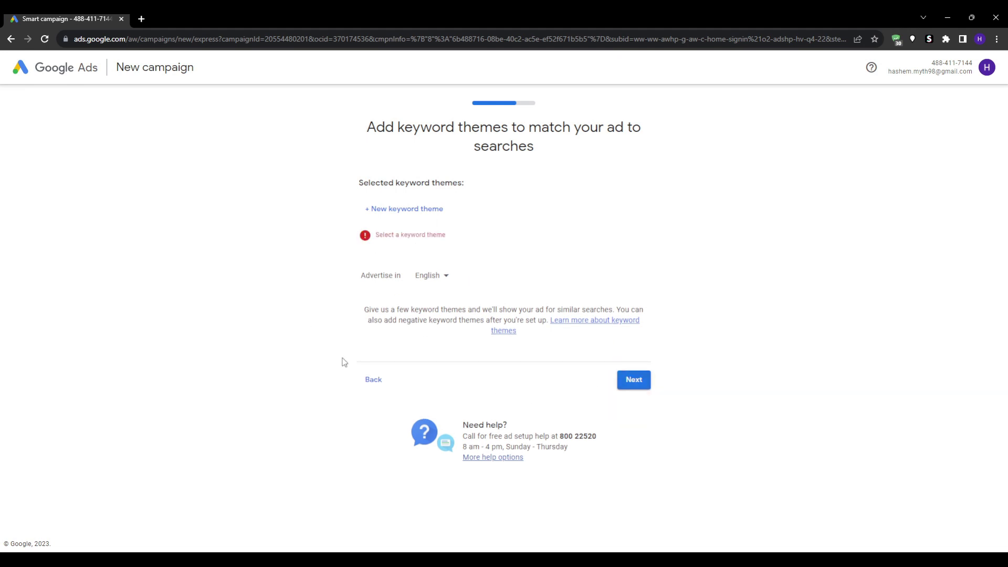
{"action": "left_click", "coordinate": [392, 209]}
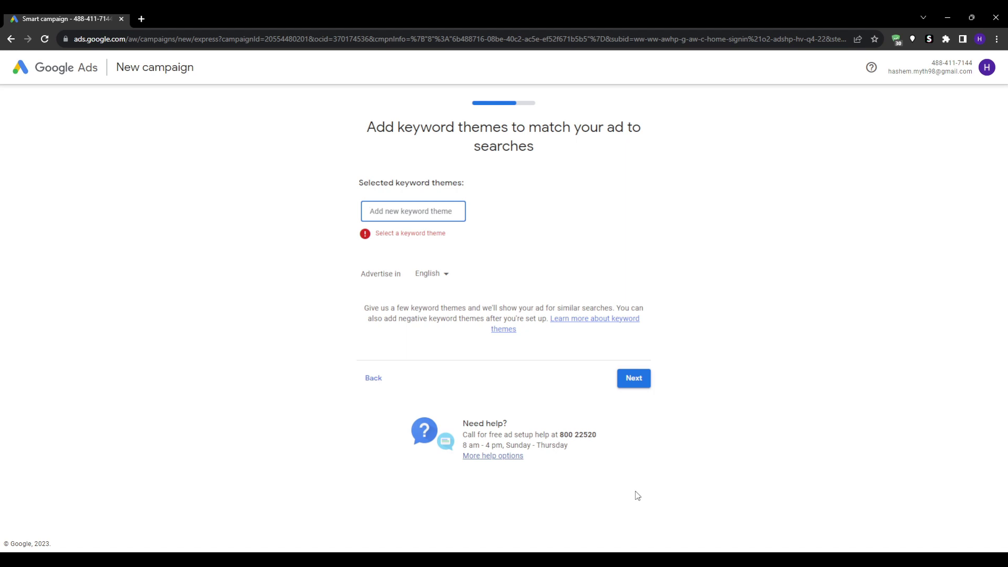
{"action": "type", "text": "dropshipping"}
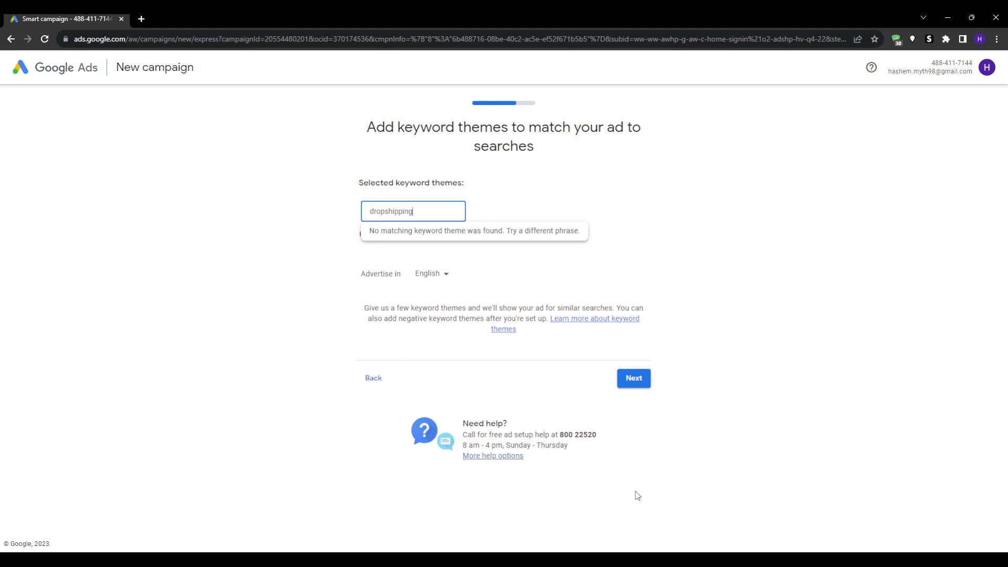
{"action": "left_click", "coordinate": [409, 237]}
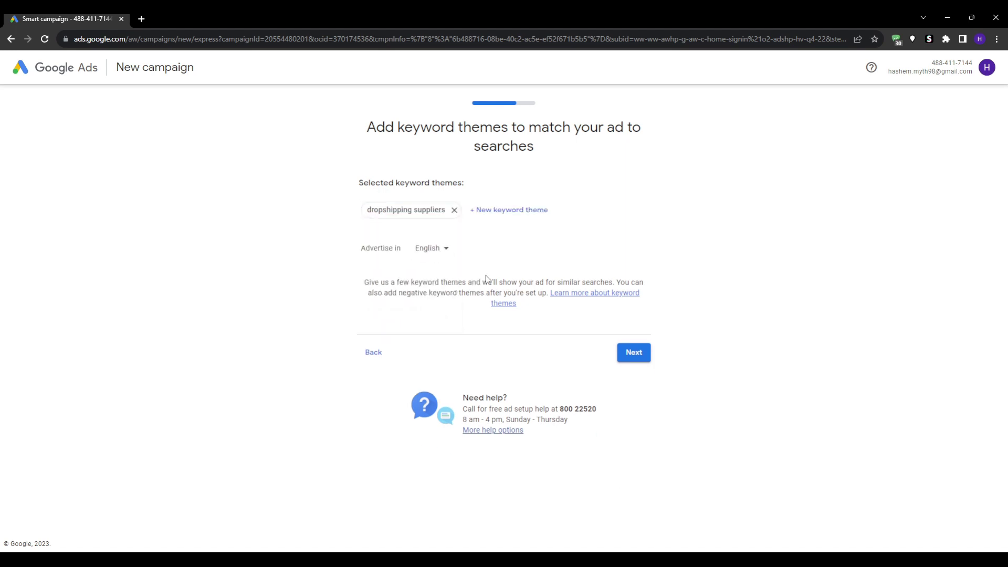
{"action": "scroll", "coordinate": [620, 363], "scroll_direction": "down", "scroll_amount": 2}
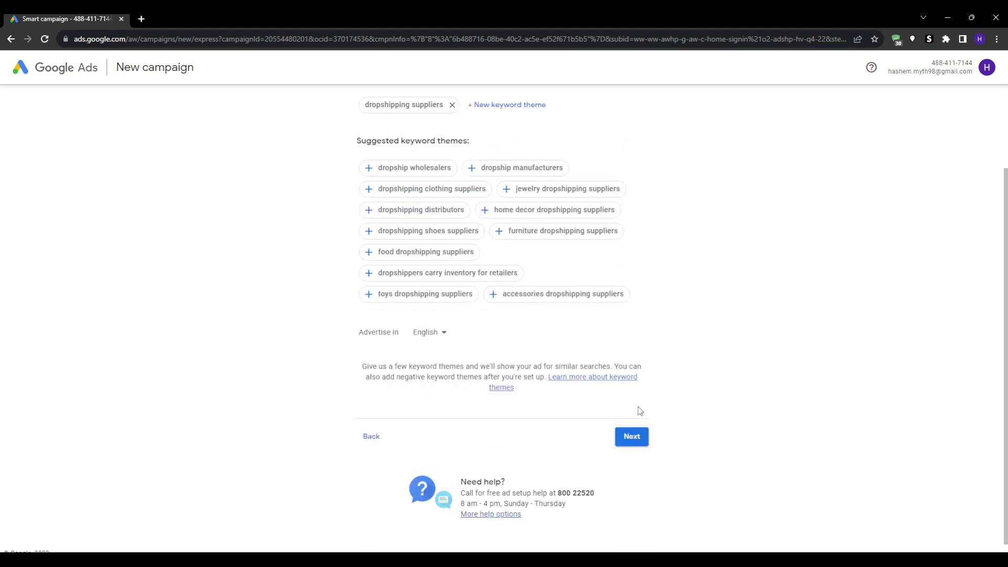
{"action": "left_click", "coordinate": [636, 436]}
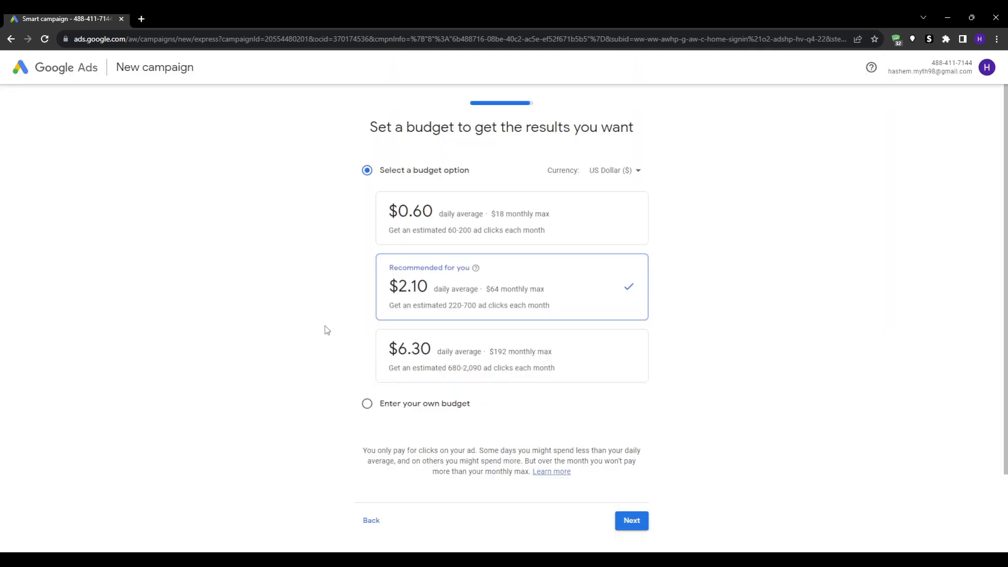
Keep the recommended $2.10 daily budget and continue to the campaign review.
{"action": "scroll", "coordinate": [291, 336], "scroll_direction": "down", "scroll_amount": 1}
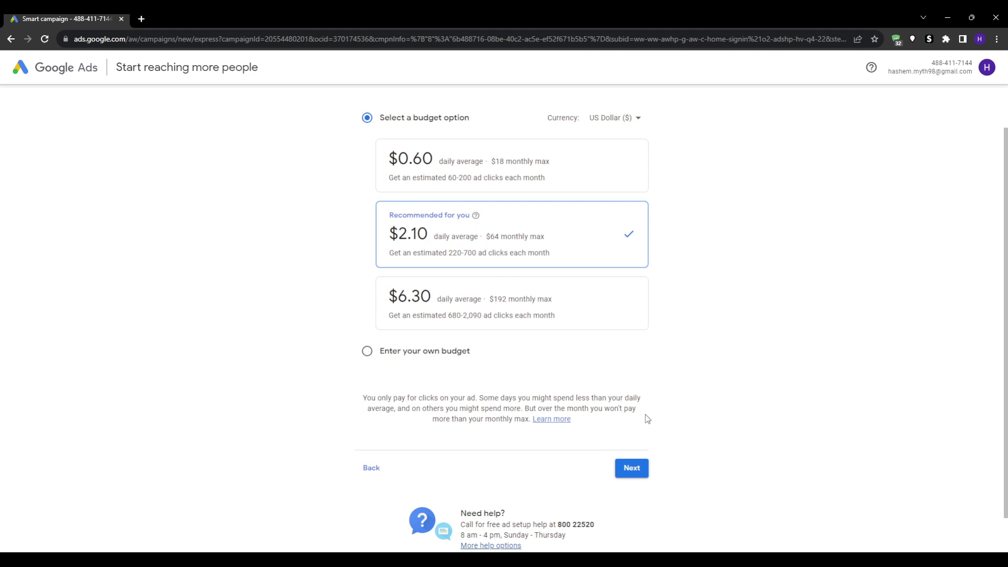
{"action": "left_click", "coordinate": [619, 472]}
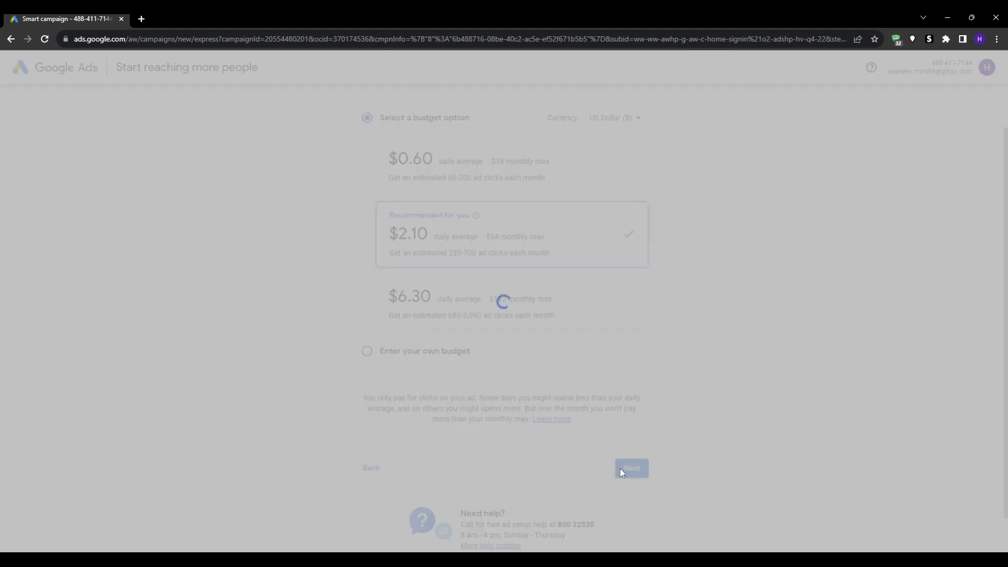
{"action": "scroll", "coordinate": [574, 436], "scroll_direction": "down", "scroll_amount": 3}
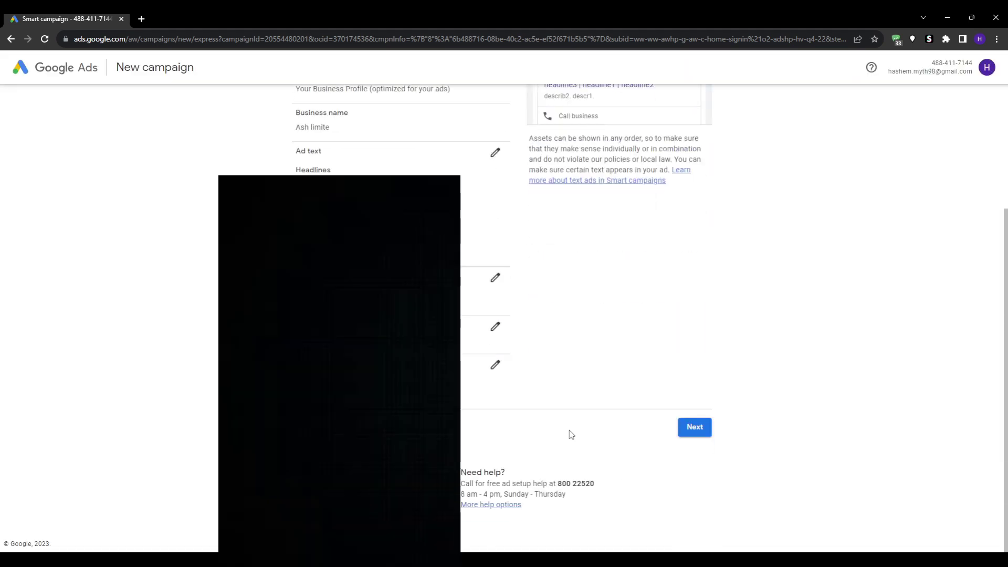
Confirm the reviewed campaign to reach payment setup, then load semrush.com in a new tab.
{"action": "left_click", "coordinate": [684, 432]}
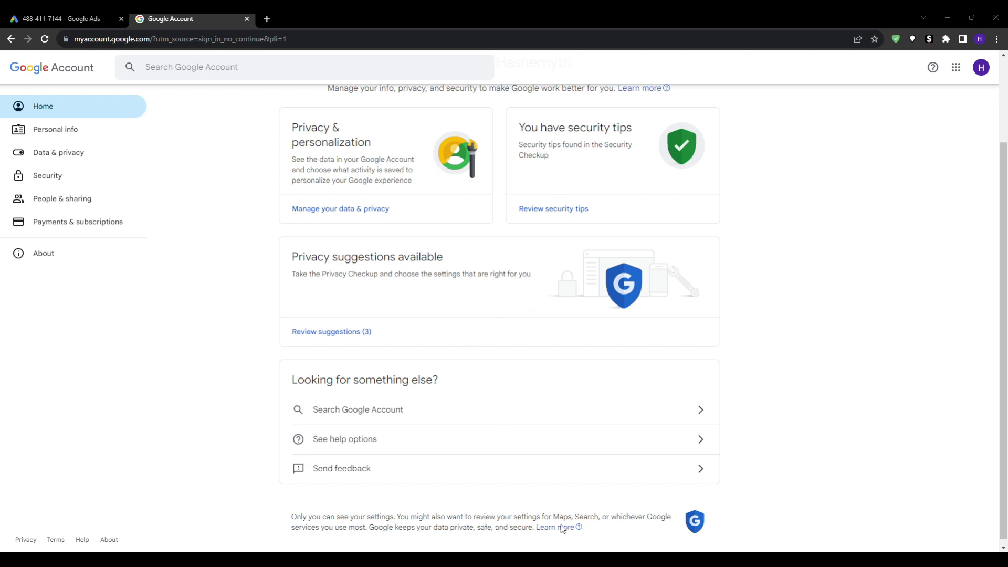
{"action": "key", "text": "ctrl+t"}
{"action": "type", "text": "https://www.semrush.com/"}
{"action": "key", "text": "Return"}
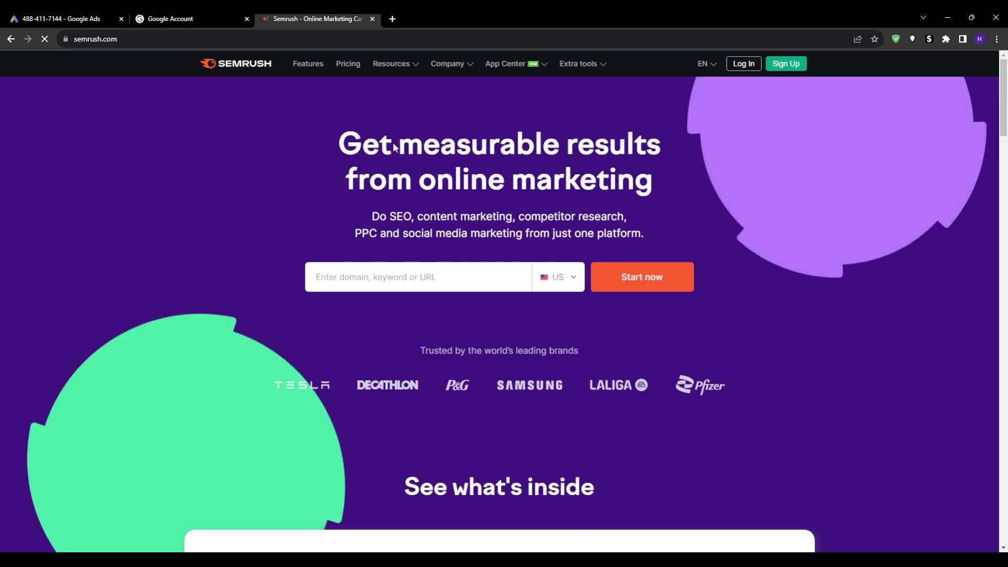
Select and deselect the Semrush headline, then return to the Google Account tab.
{"action": "triple_click", "coordinate": [395, 147]}
{"action": "left_click", "coordinate": [343, 241]}
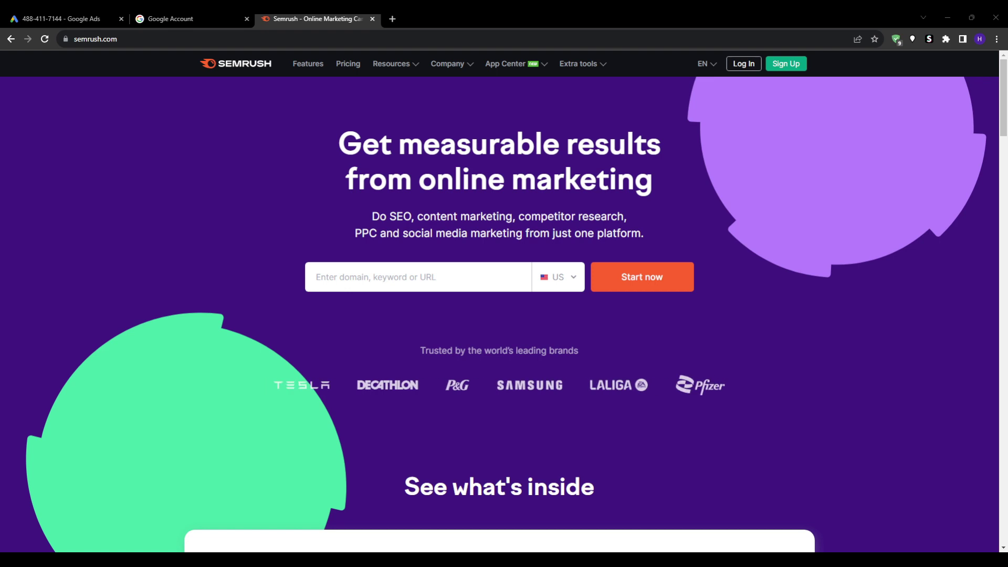
{"action": "left_click", "coordinate": [171, 18]}
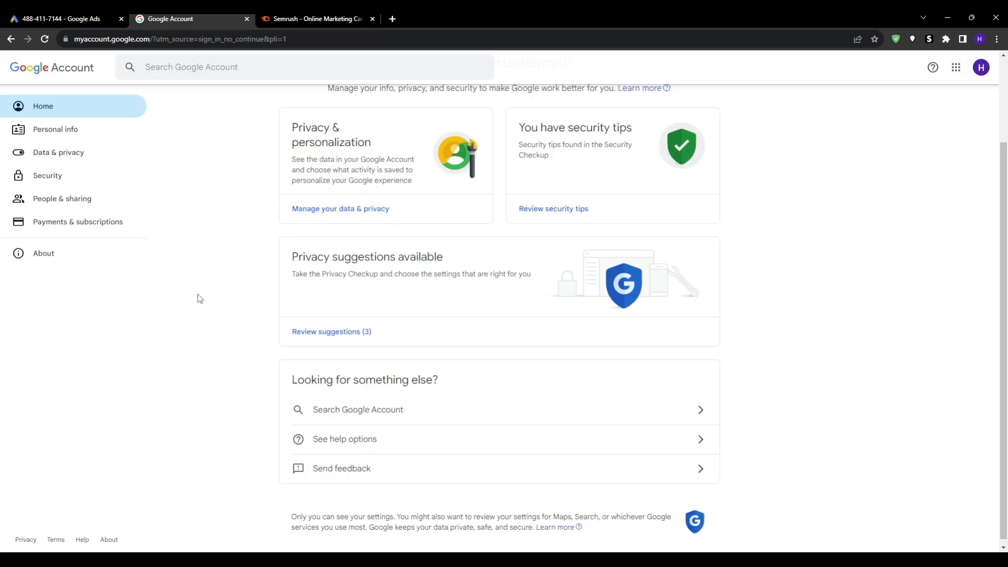